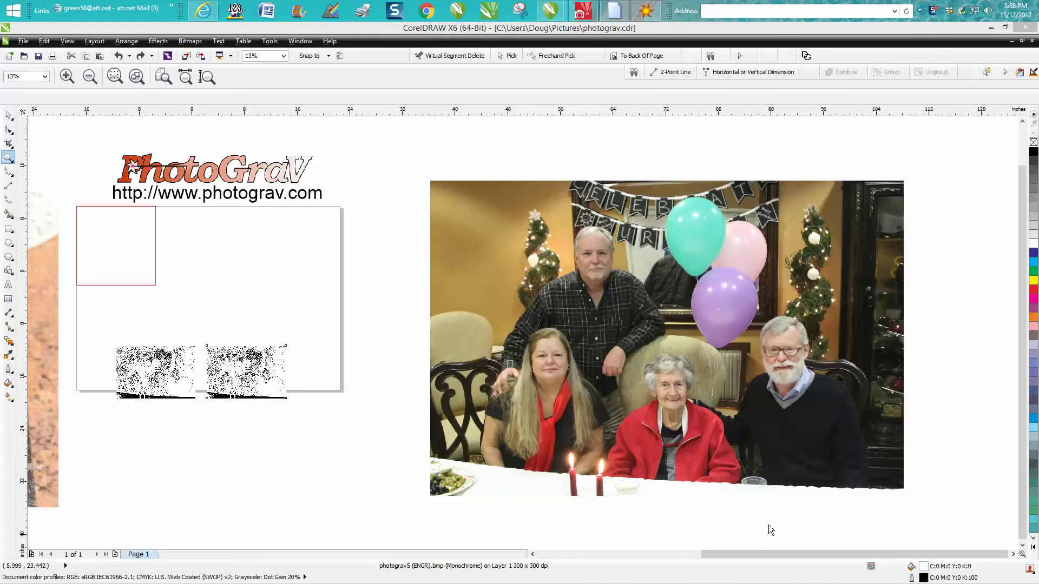
Step: Inspect the scanned photo and halftone close-up, then zoom back out to see both photos and the logo
right_click(398, 364)
right_click(336, 382)
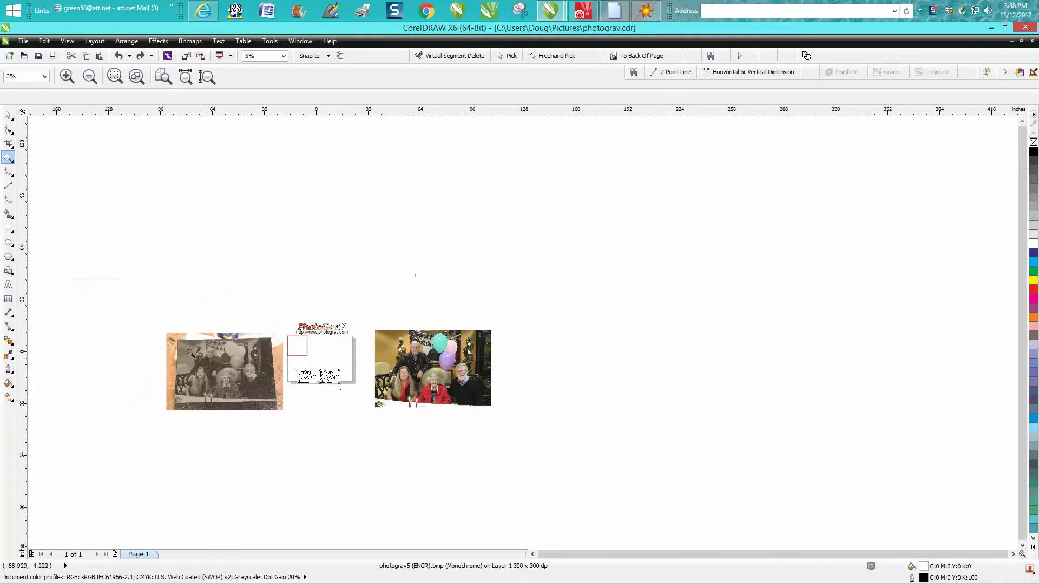
drag(163, 327, 297, 437)
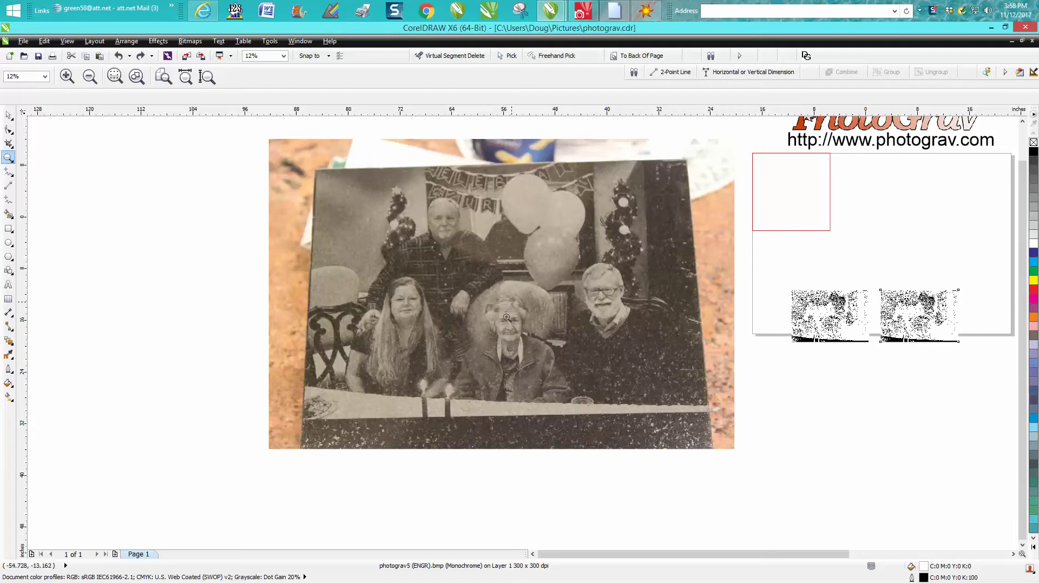
right_click(602, 305)
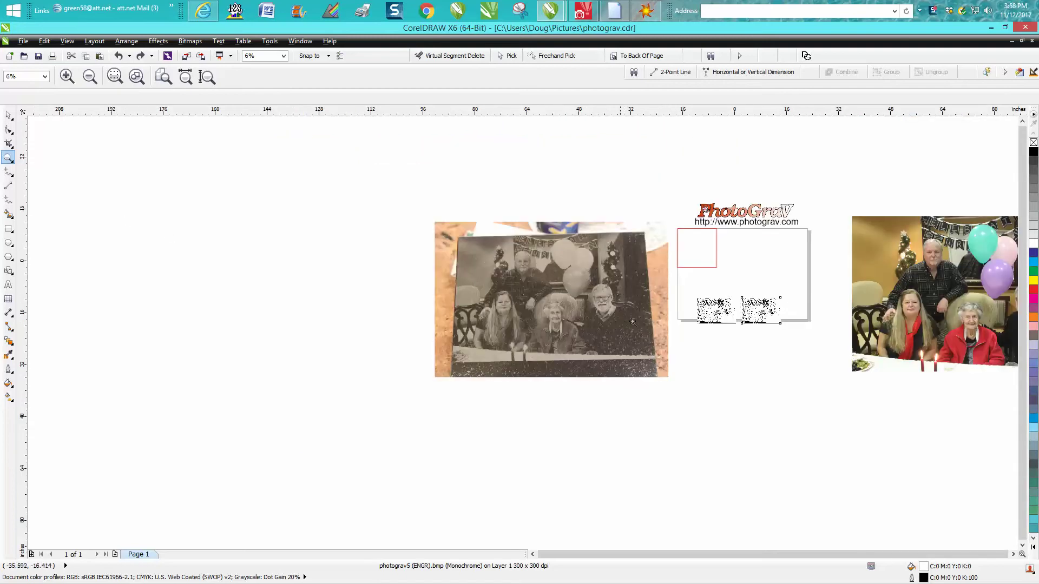
drag(694, 298, 745, 336)
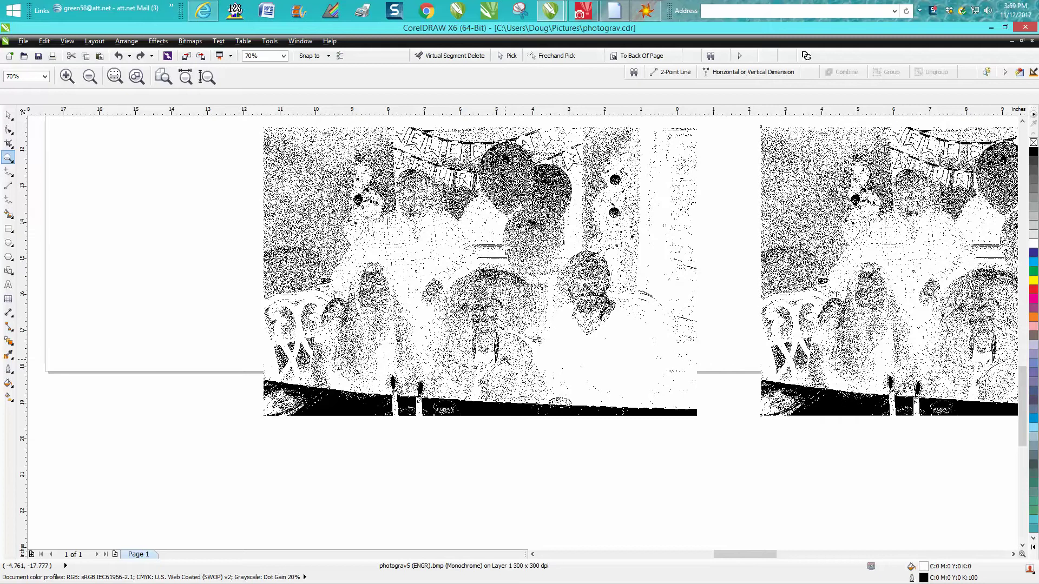
right_click(503, 358)
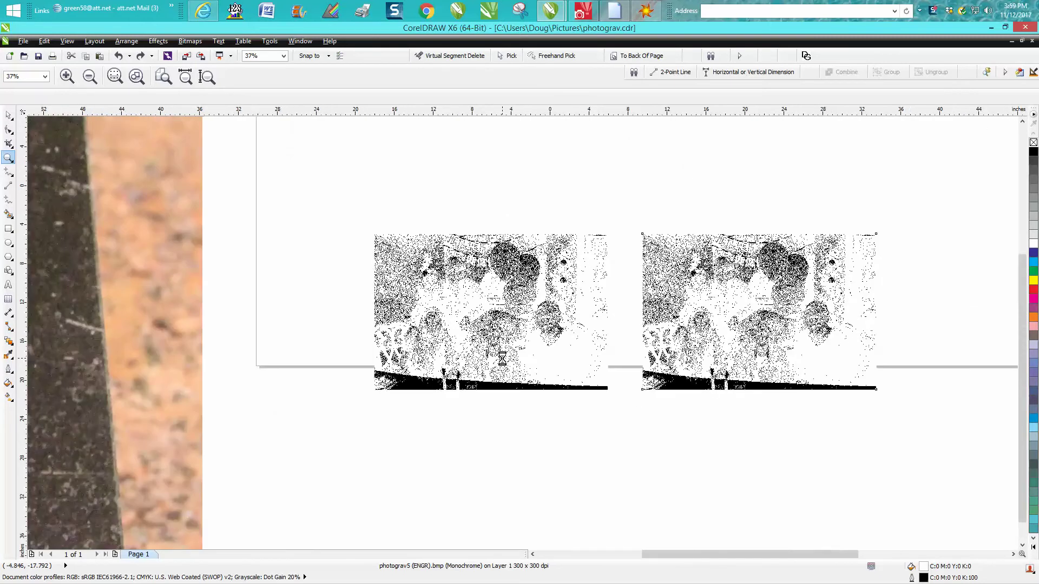
right_click(503, 358)
right_click(503, 356)
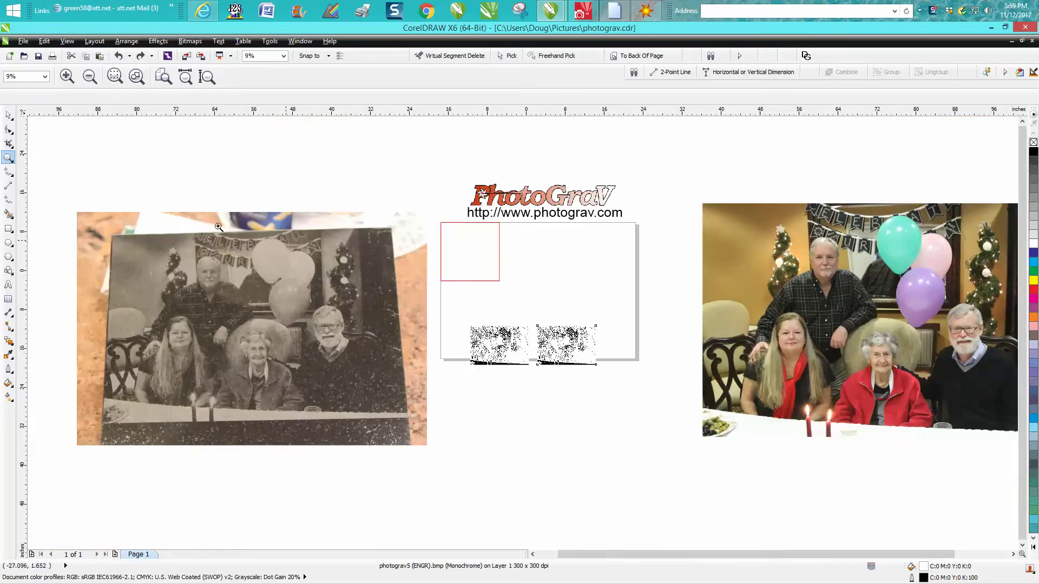
Step: Select the red box to check its size and look over the two halftoned bitmaps
click(8, 115)
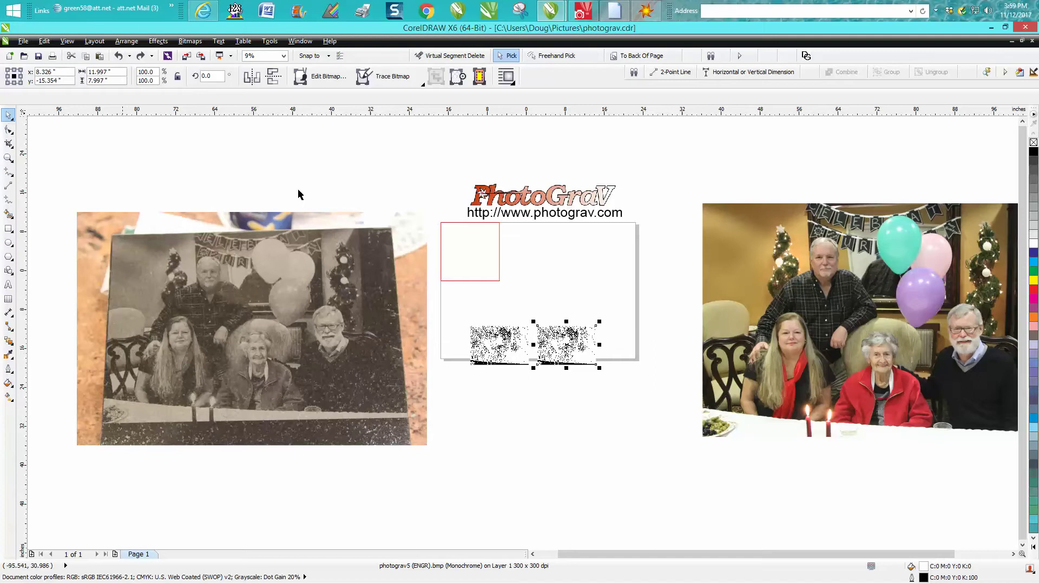
click(500, 240)
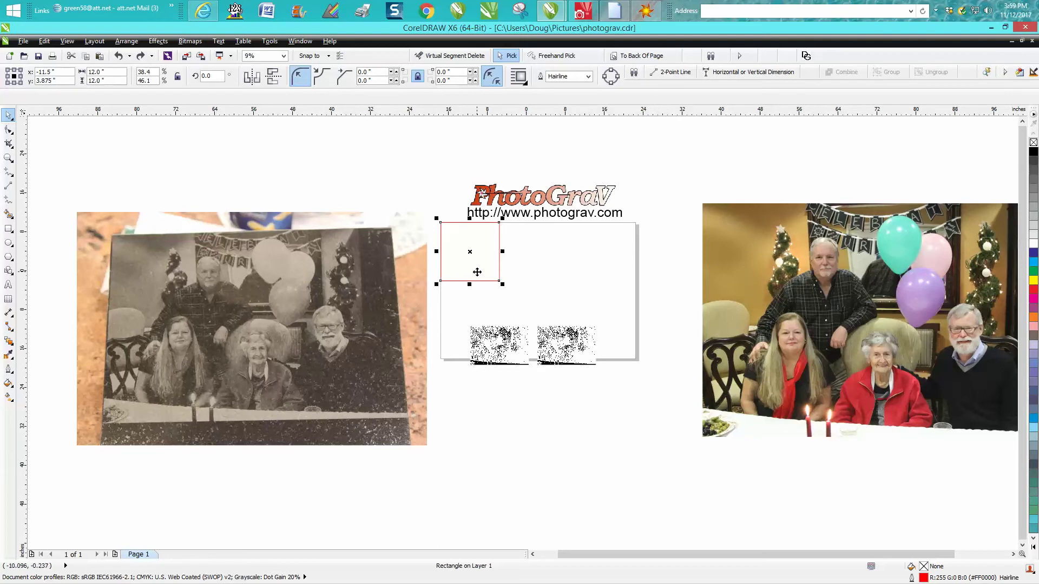
click(8, 158)
drag(456, 297, 611, 383)
right_click(524, 300)
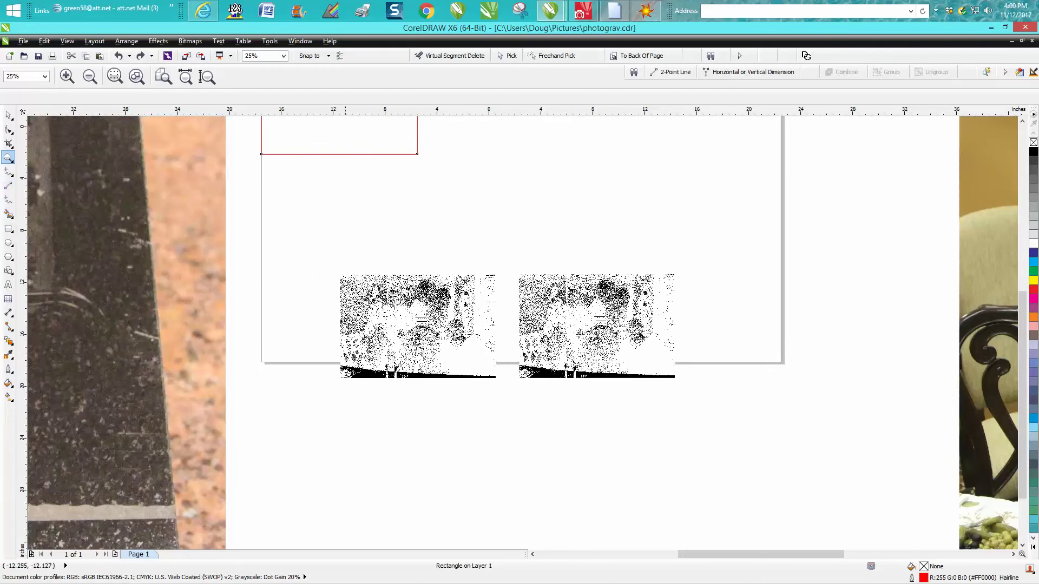
Step: Crop the right halftoned bitmap to a thin strip and move it toward the page's top-left corner
click(8, 114)
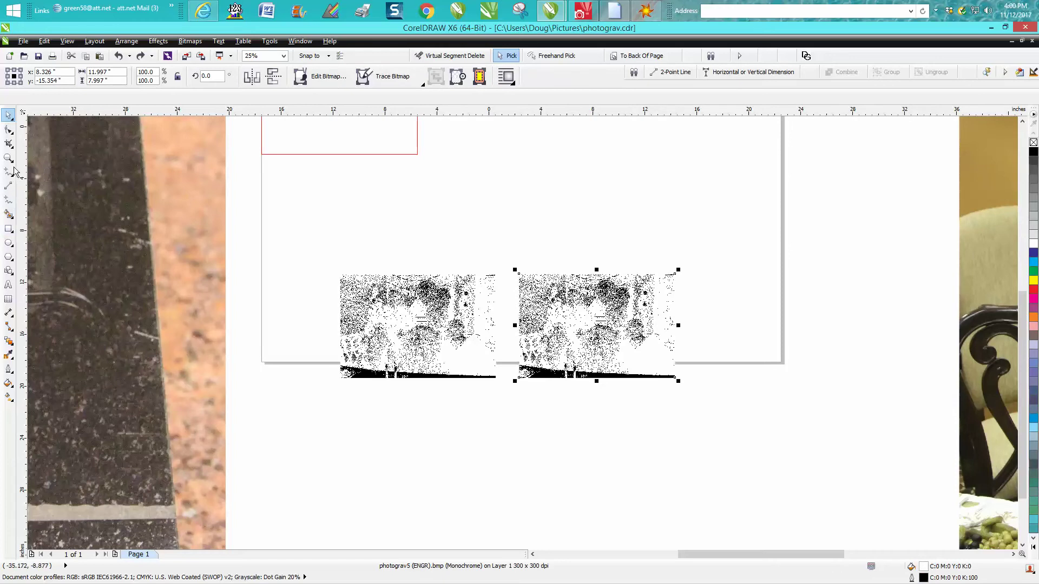
click(8, 143)
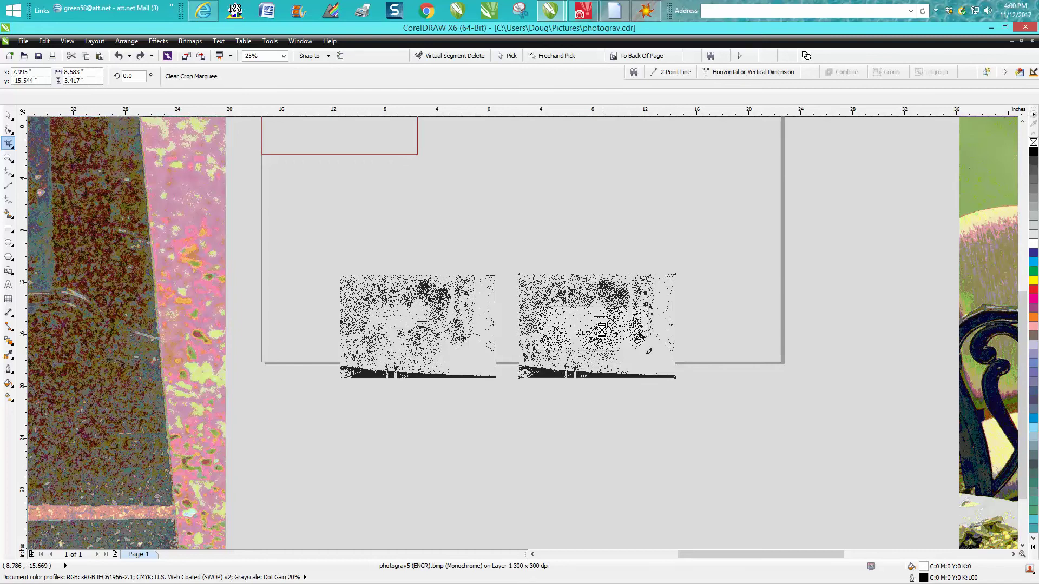
scroll(678, 346, down, 3)
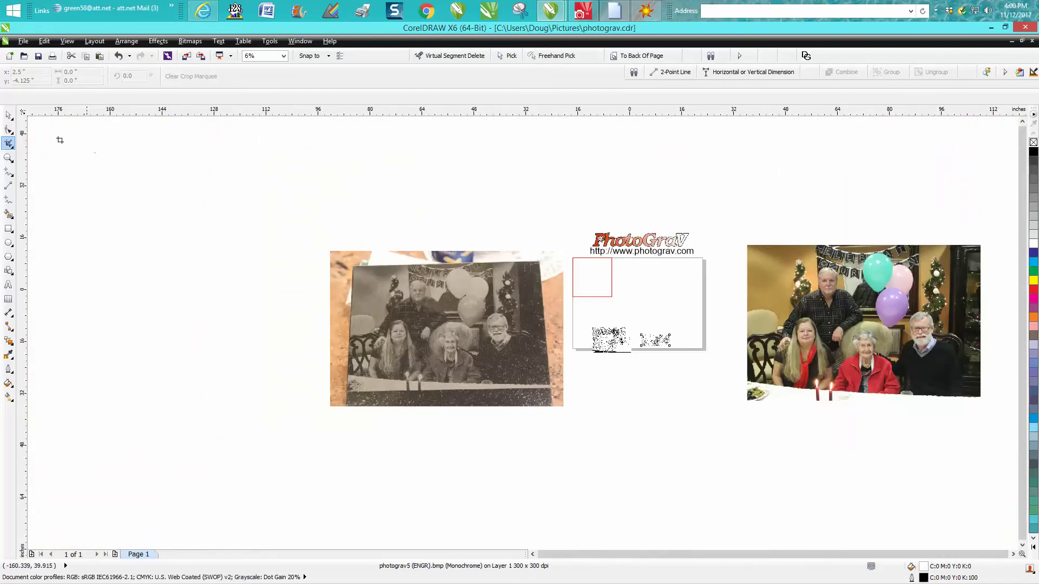
click(9, 114)
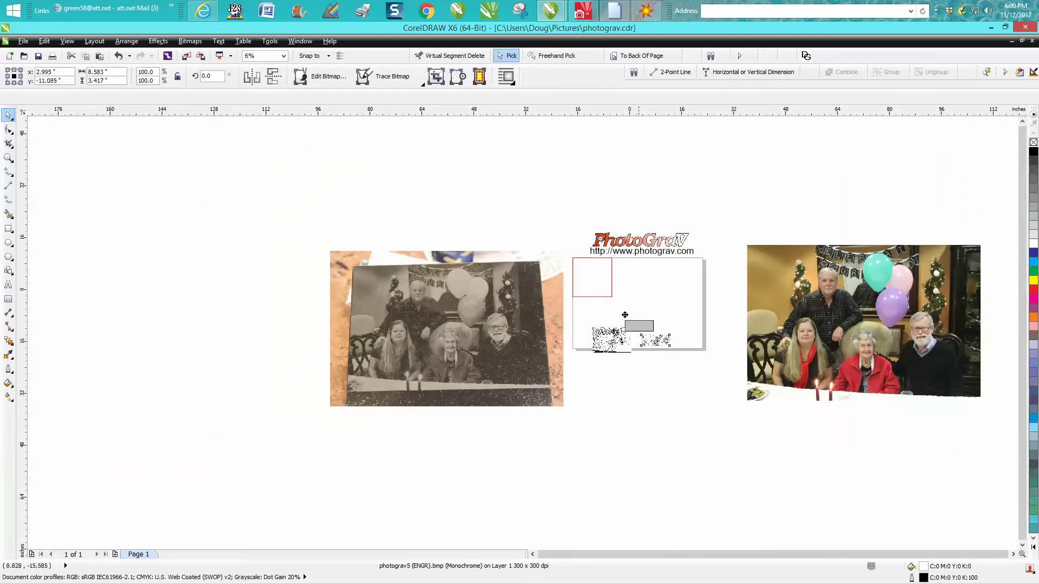
drag(624, 315, 587, 265)
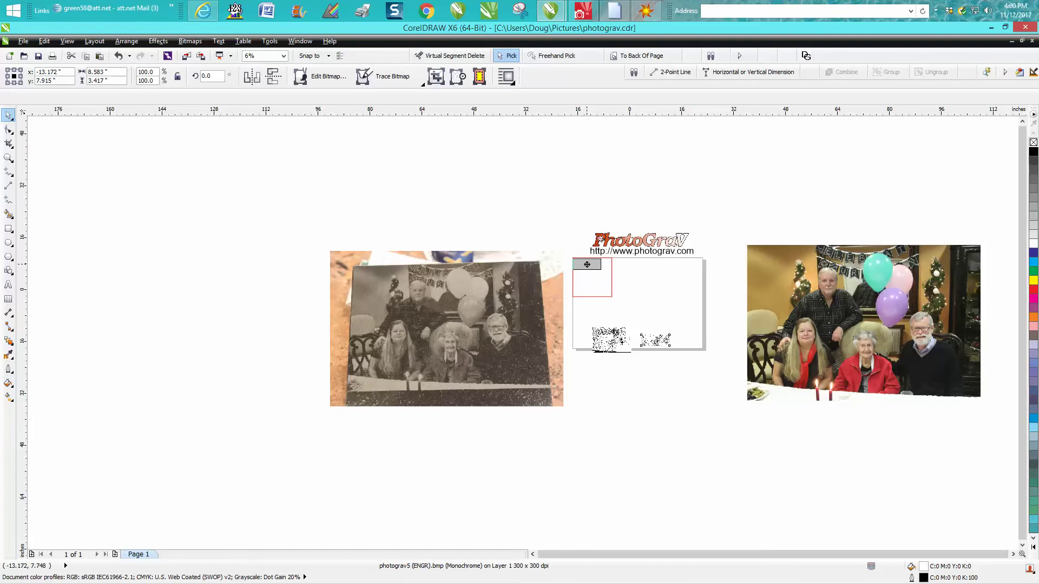
Step: Zoom in on the strip and nudge it up to the red box's top edge
click(8, 158)
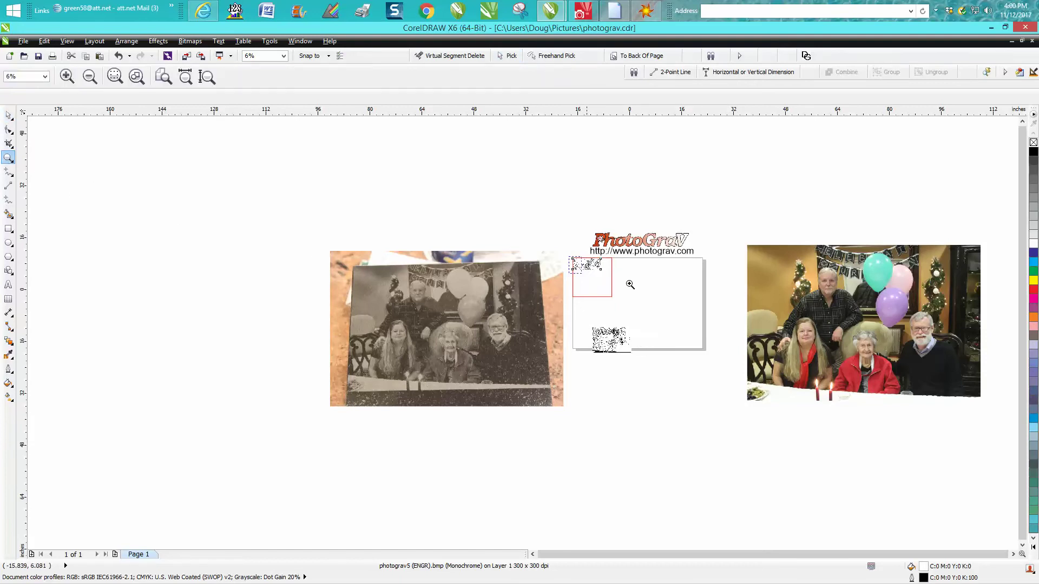
drag(630, 285, 569, 257)
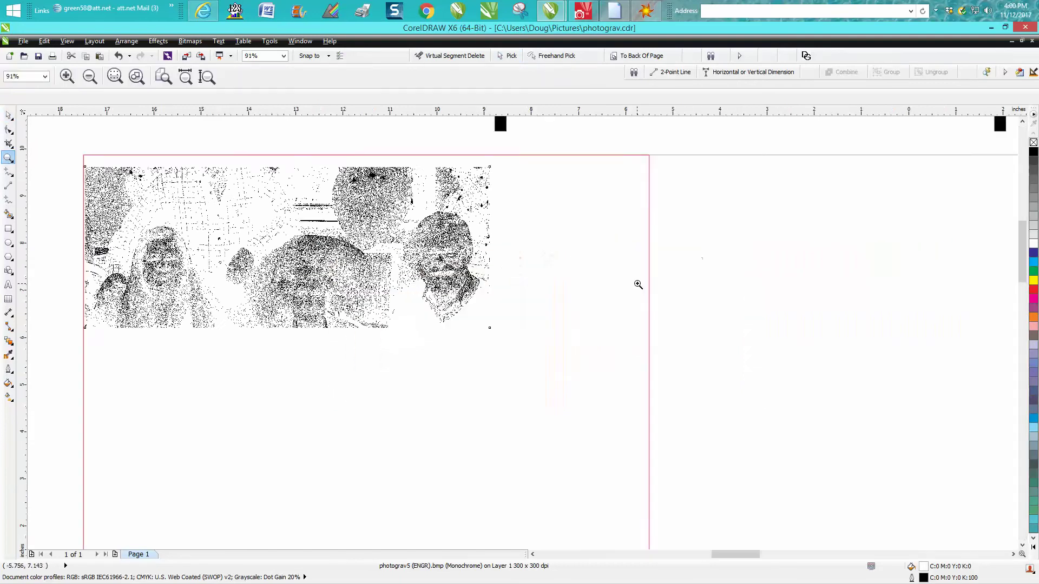
click(8, 116)
drag(242, 244, 240, 233)
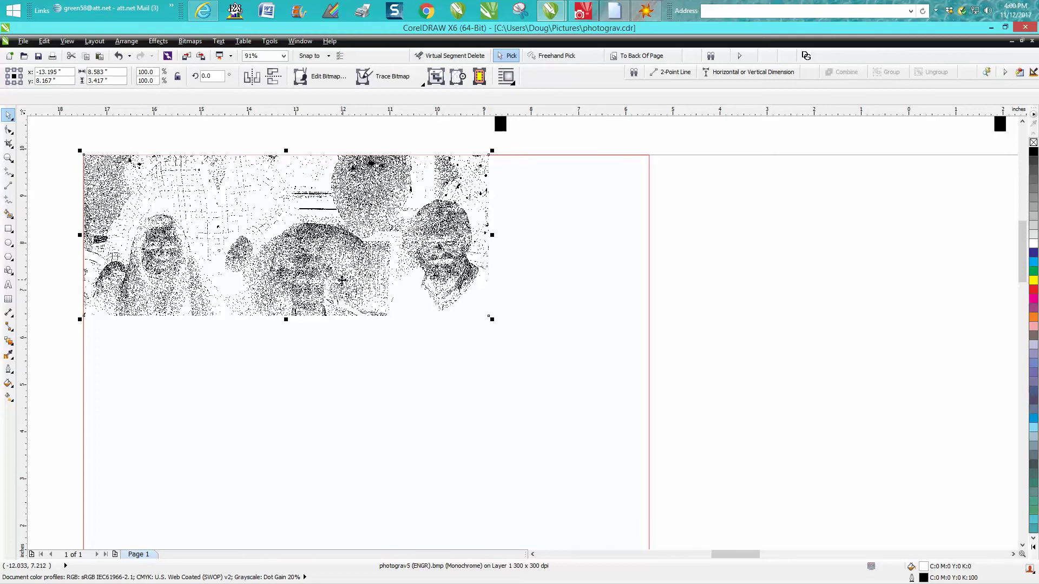
scroll(342, 280, down, 3)
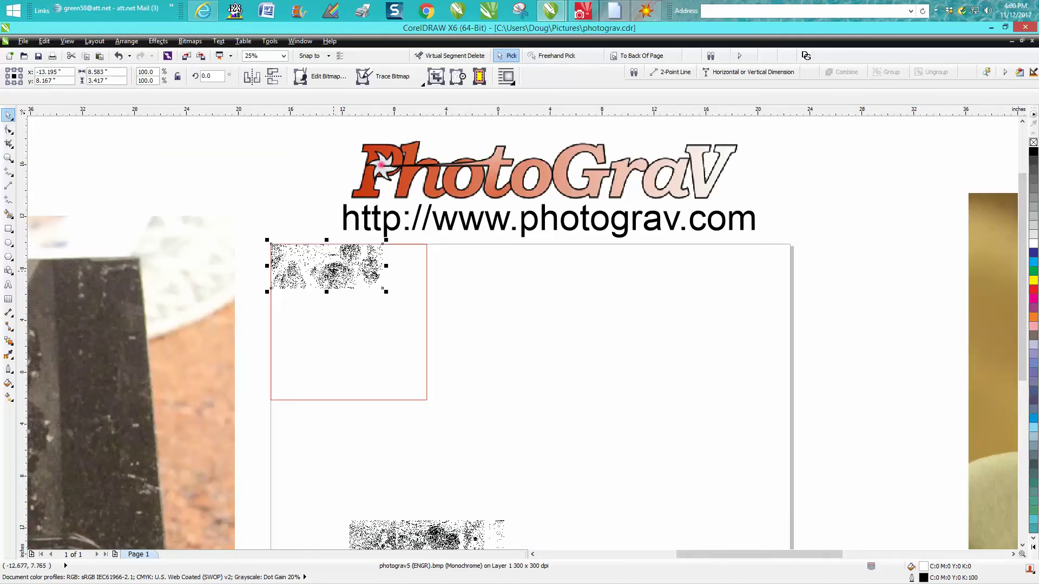
Step: Park the cropped strip above the page, drag the full halftoned bitmap into the red box, and zoom in on it
drag(333, 269, 279, 183)
drag(454, 534, 374, 284)
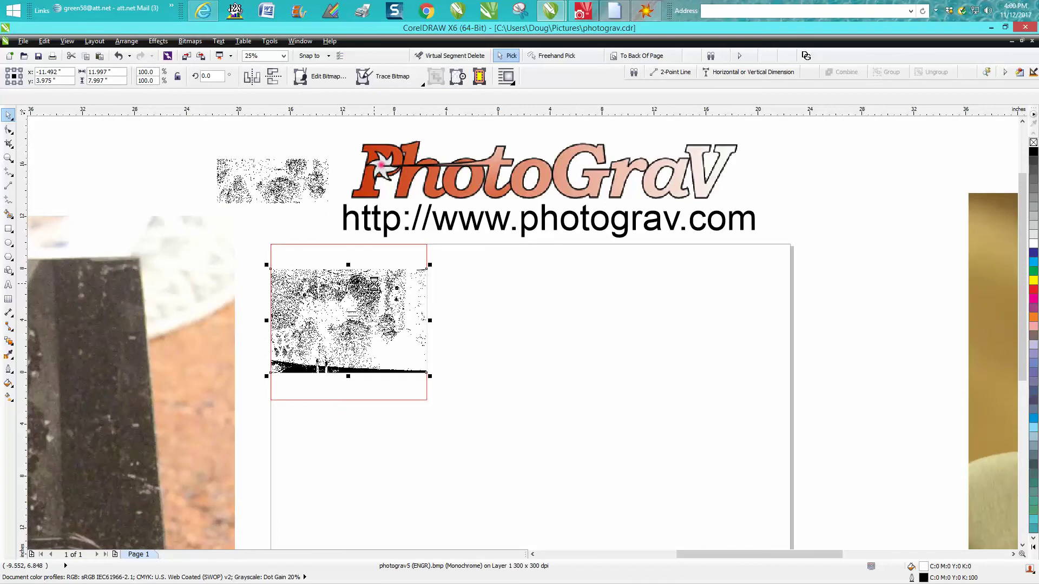
click(9, 157)
drag(244, 228, 511, 403)
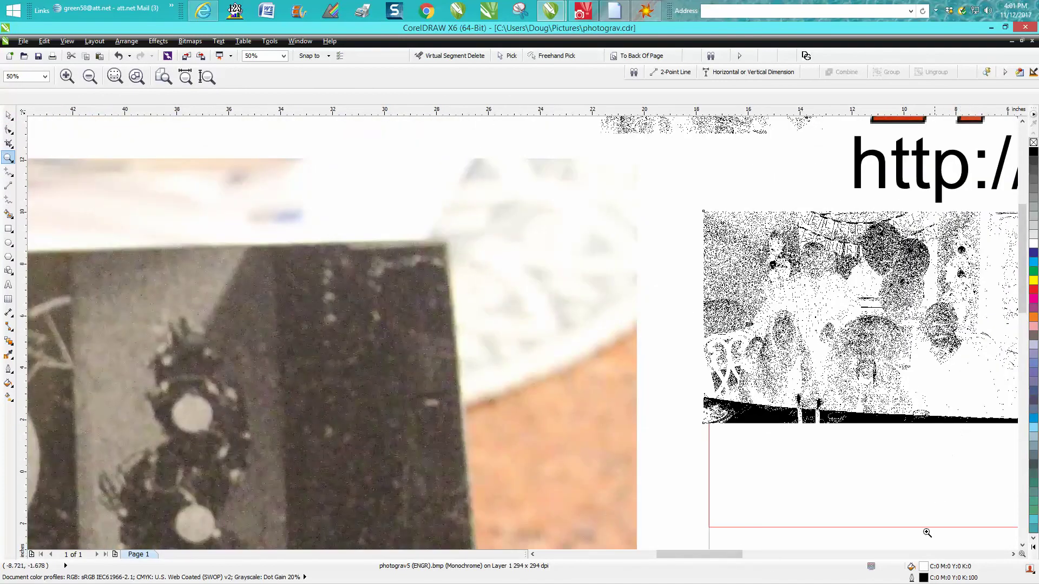
drag(699, 554, 742, 554)
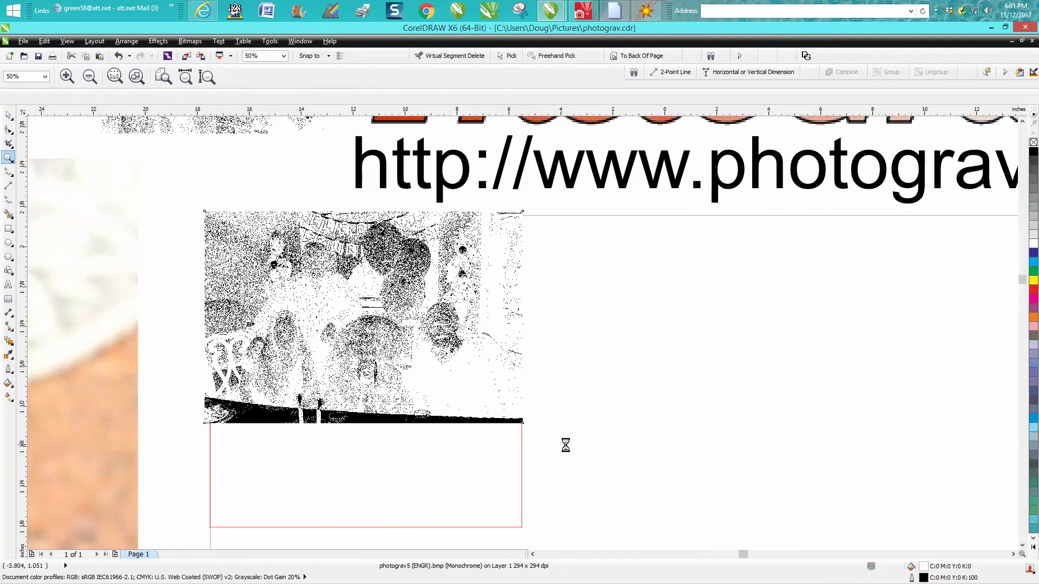
scroll(563, 441, up, 3)
scroll(382, 308, down, 2)
scroll(471, 302, down, 3)
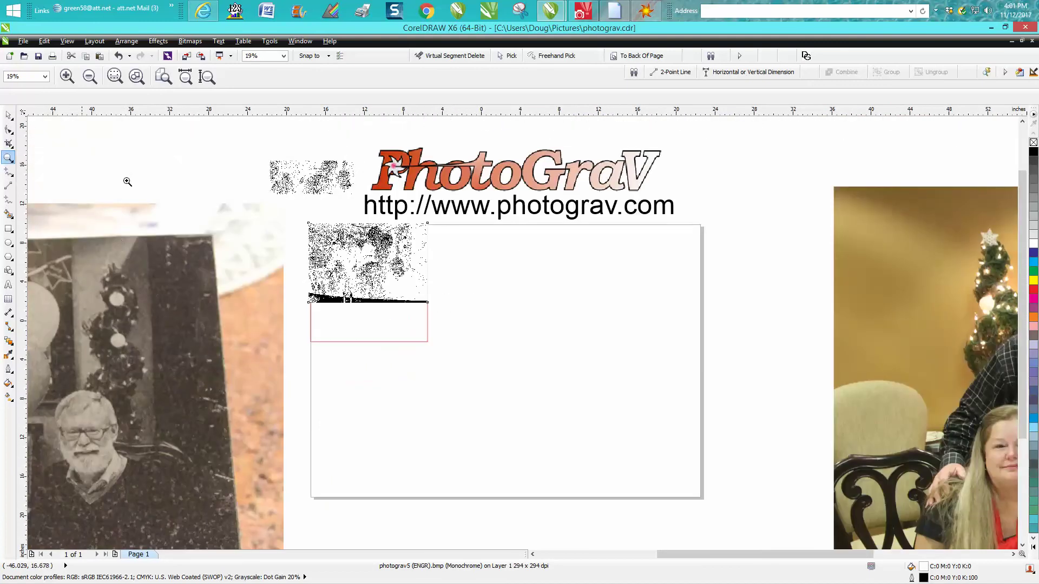
click(8, 157)
drag(306, 208, 448, 327)
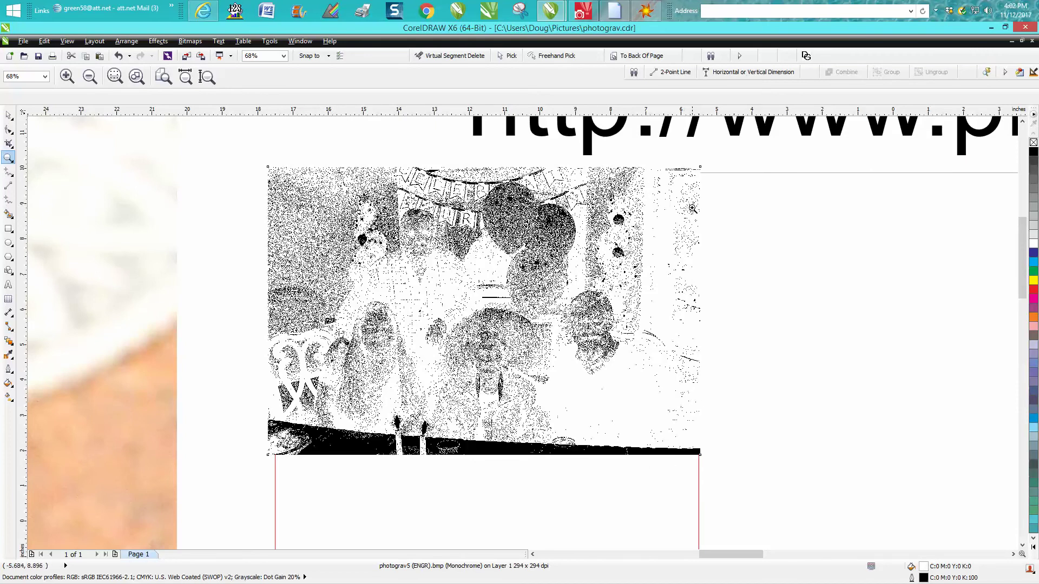
scroll(693, 224, down, 2)
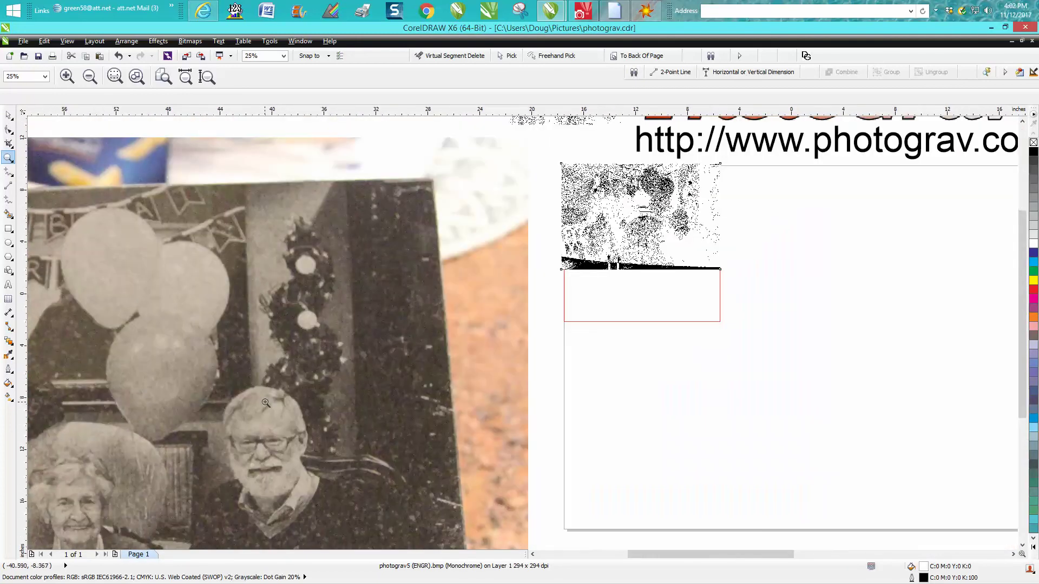
right_click(268, 401)
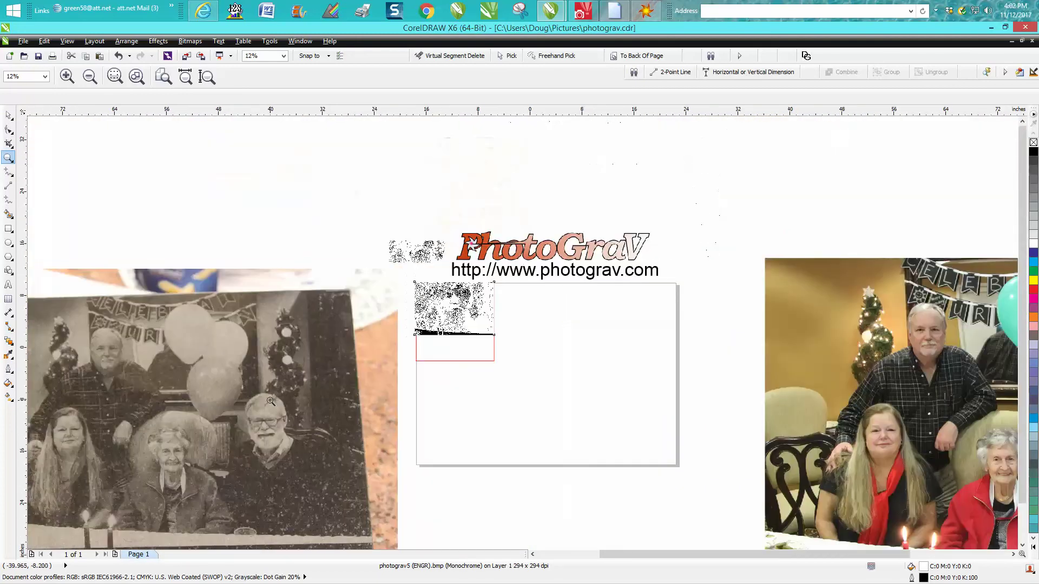
right_click(238, 430)
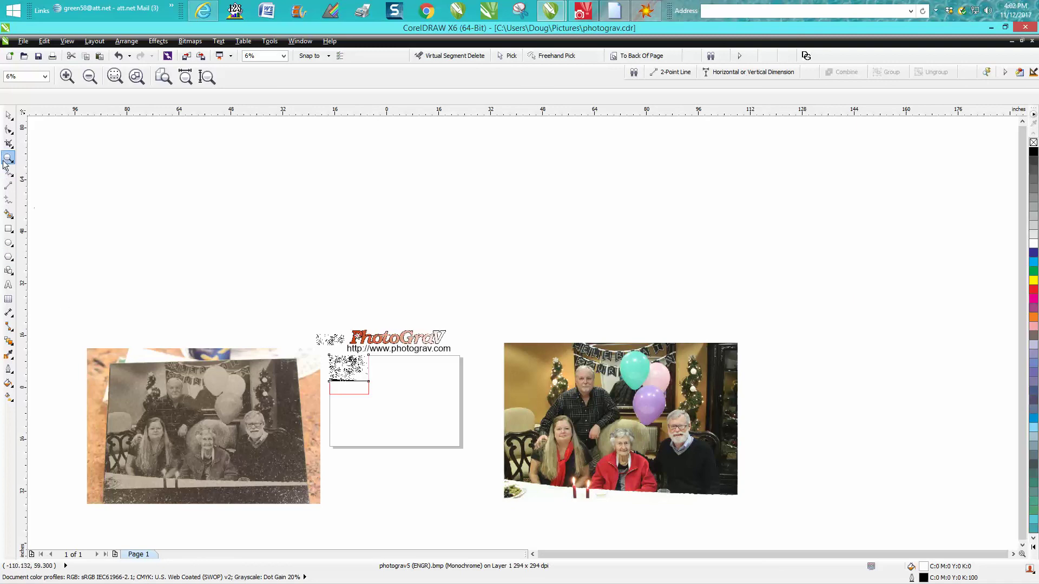
drag(66, 340, 761, 511)
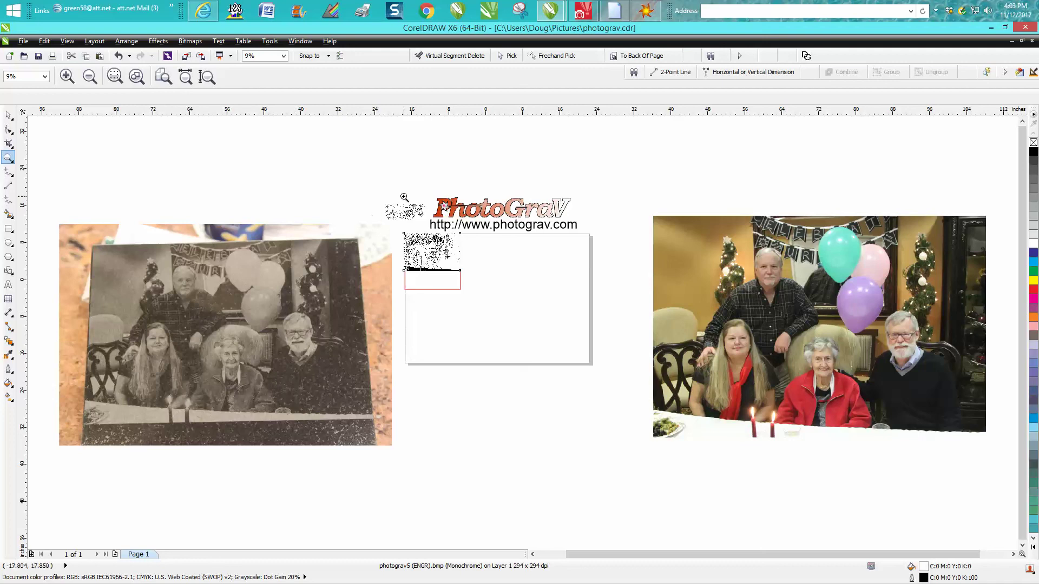
drag(405, 194, 579, 250)
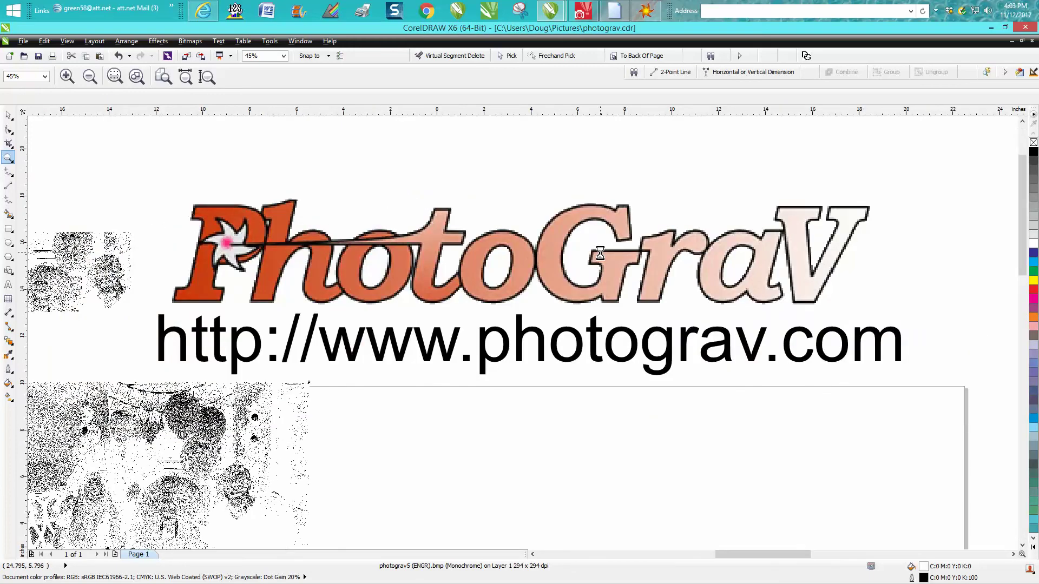